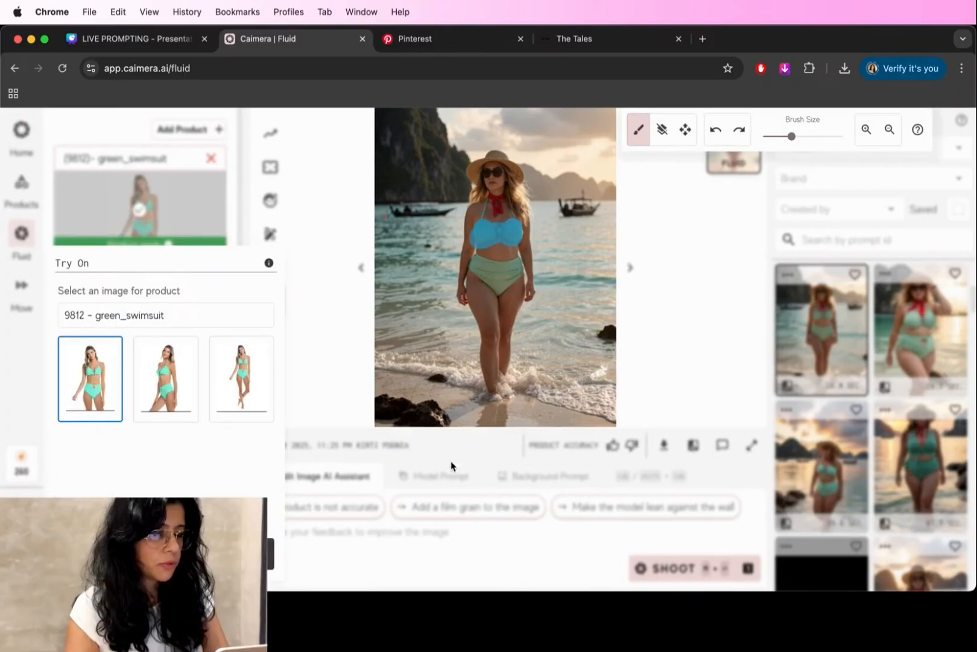
- Reduce the brush size, finish masking the bikini bottom, neck straps and front tie, and generate the green_swimsuit try-ons
{"action": "left_click_drag", "start_coordinate": [791, 137], "coordinate": [776, 140]}
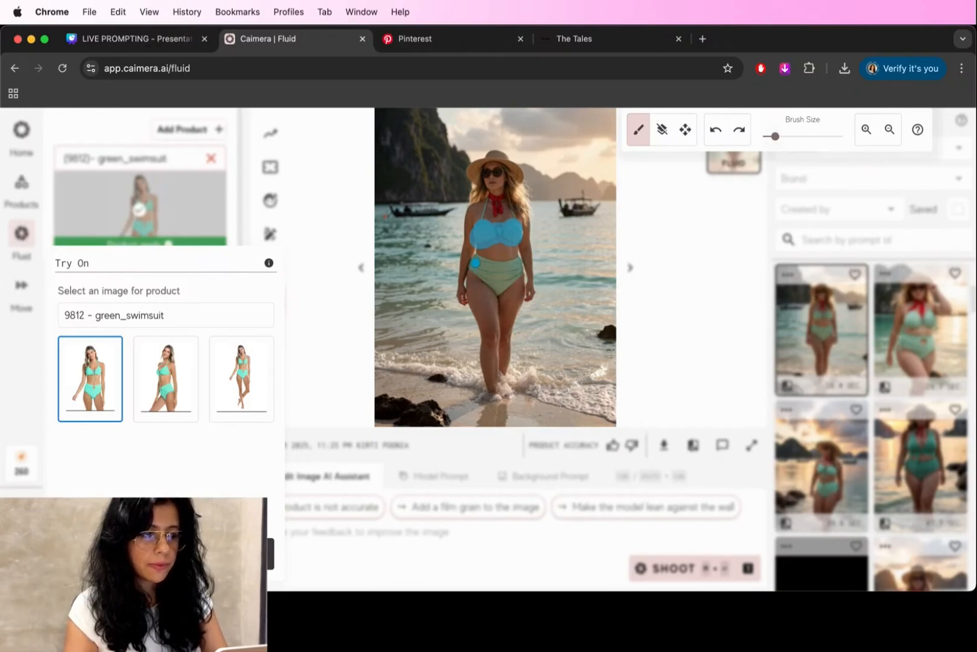
{"action": "mouse_move", "coordinate": [471, 266]}
{"action": "left_mouse_down"}
{"action": "mouse_move", "coordinate": [500, 292]}
{"action": "mouse_move", "coordinate": [520, 274]}
{"action": "left_mouse_up"}
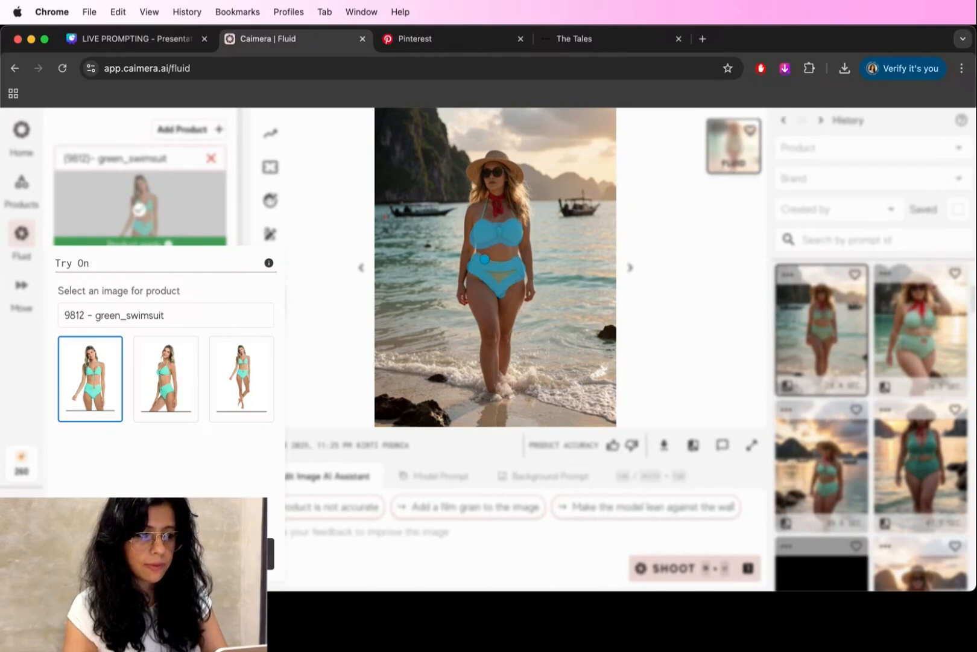
{"action": "mouse_move", "coordinate": [496, 282]}
{"action": "left_mouse_down"}
{"action": "mouse_move", "coordinate": [481, 274]}
{"action": "mouse_move", "coordinate": [512, 271]}
{"action": "left_mouse_up"}
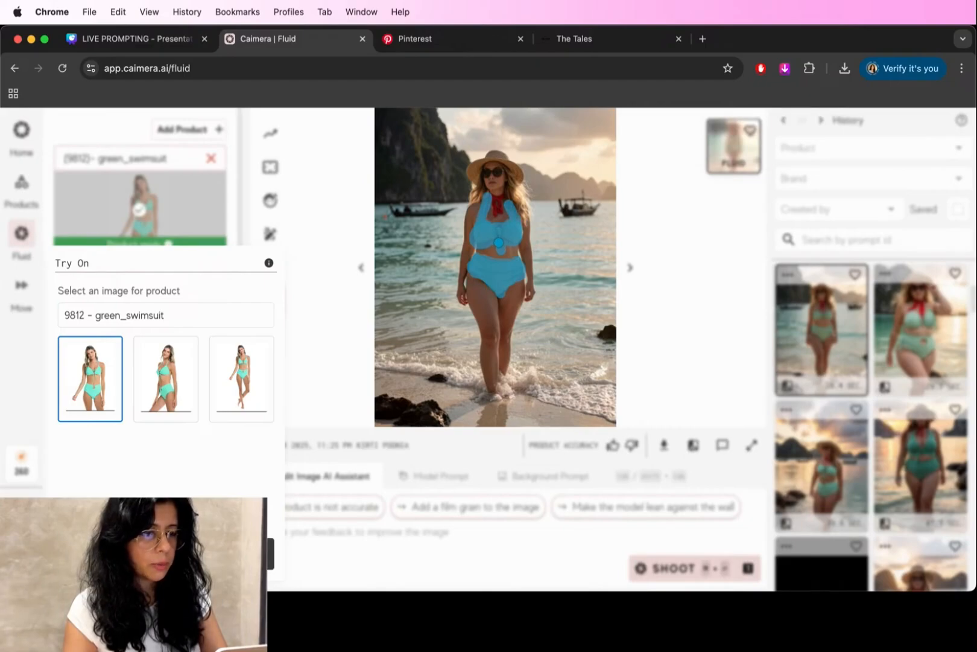
{"action": "left_click", "coordinate": [270, 554]}
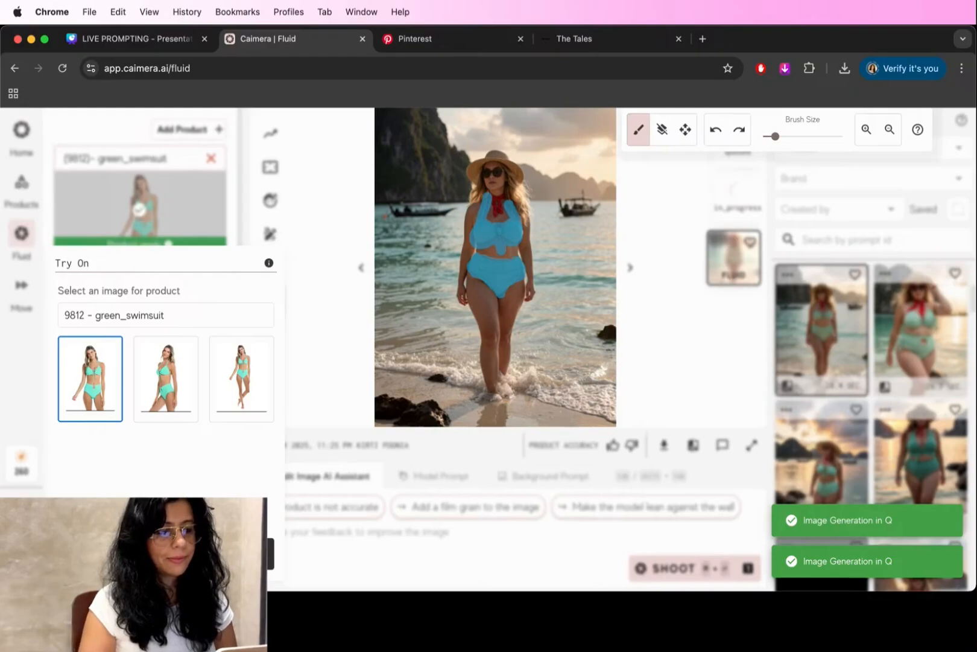
{"action": "left_click", "coordinate": [753, 381]}
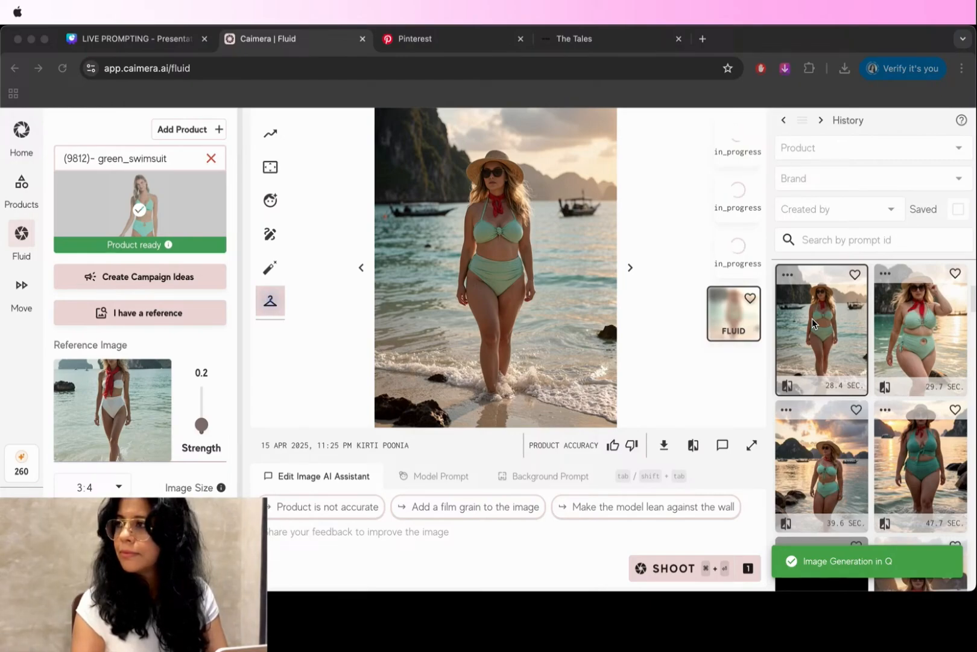
- Open the favourited history image of the slim model in straw hat and red scarf walking in daylight turquoise water
{"action": "left_click", "coordinate": [812, 319]}
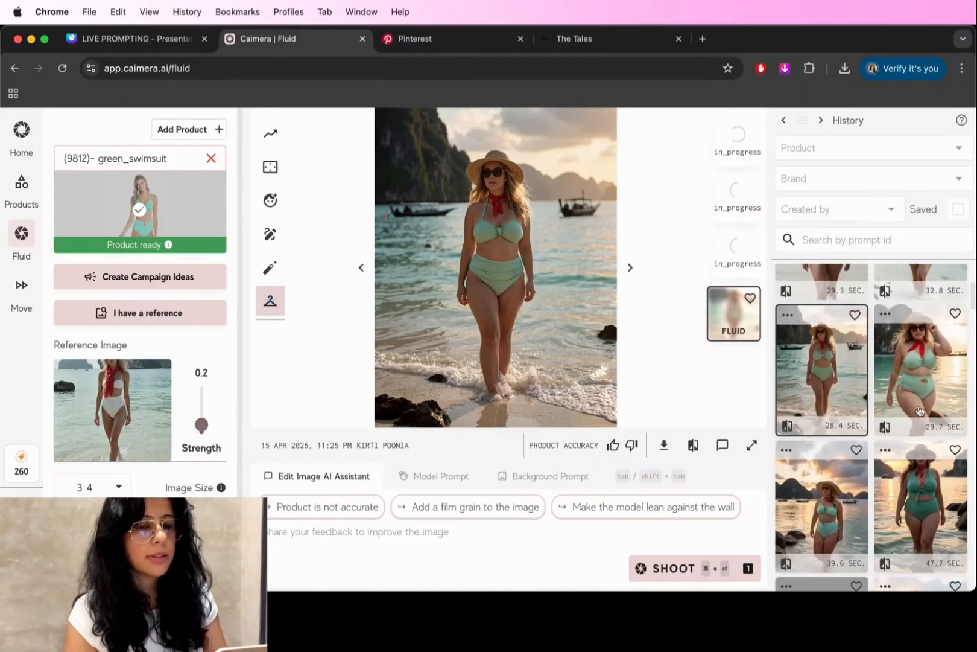
{"action": "scroll", "coordinate": [919, 410], "scroll_direction": "up", "scroll_amount": 2}
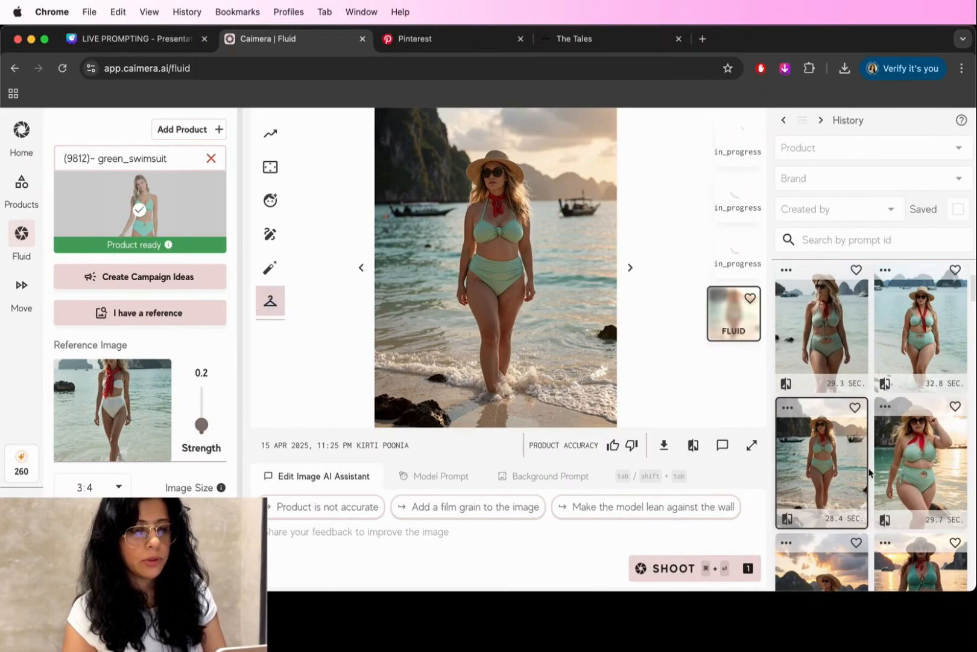
{"action": "scroll", "coordinate": [847, 487], "scroll_direction": "down", "scroll_amount": 5}
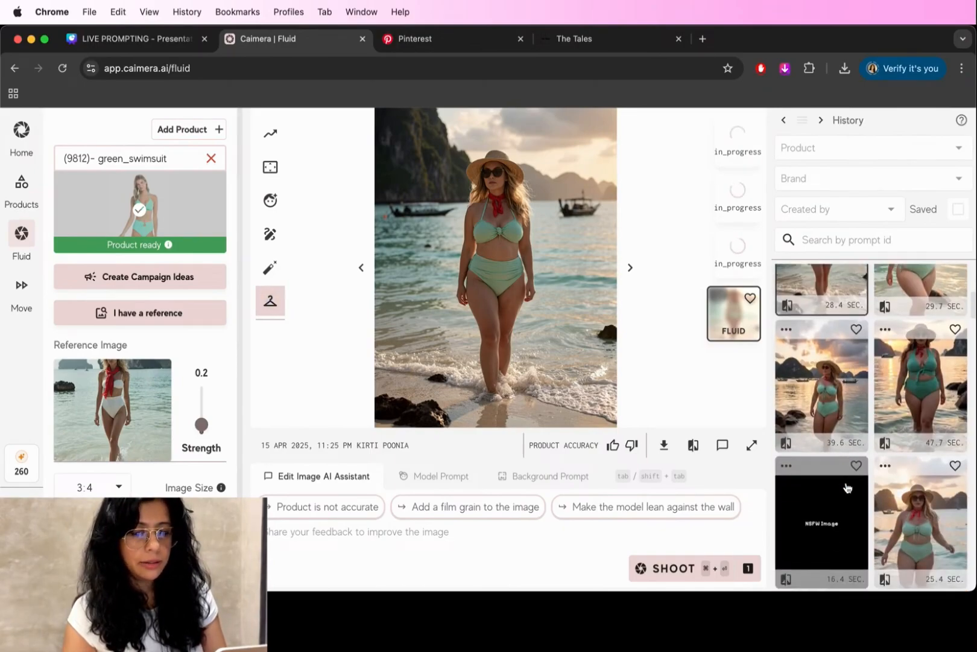
{"action": "scroll", "coordinate": [847, 487], "scroll_direction": "down", "scroll_amount": 10}
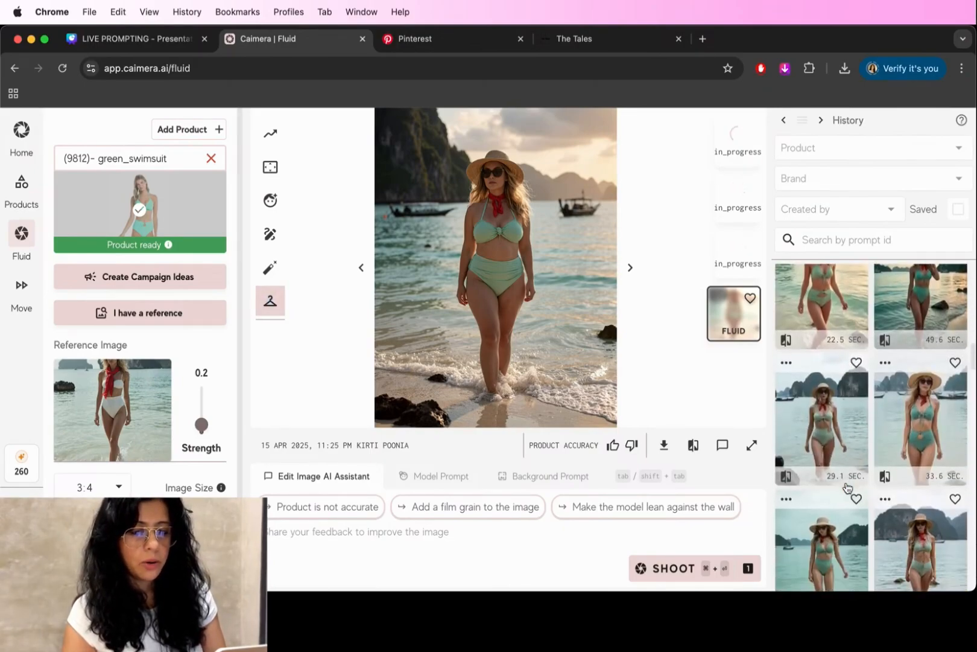
{"action": "scroll", "coordinate": [847, 487], "scroll_direction": "down", "scroll_amount": 10}
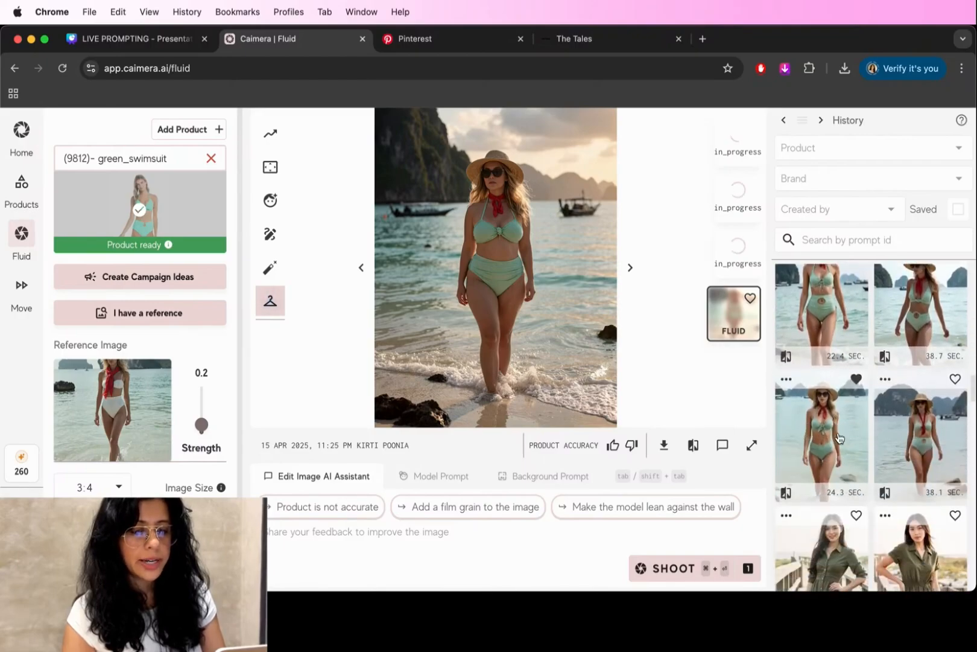
{"action": "left_click", "coordinate": [840, 439]}
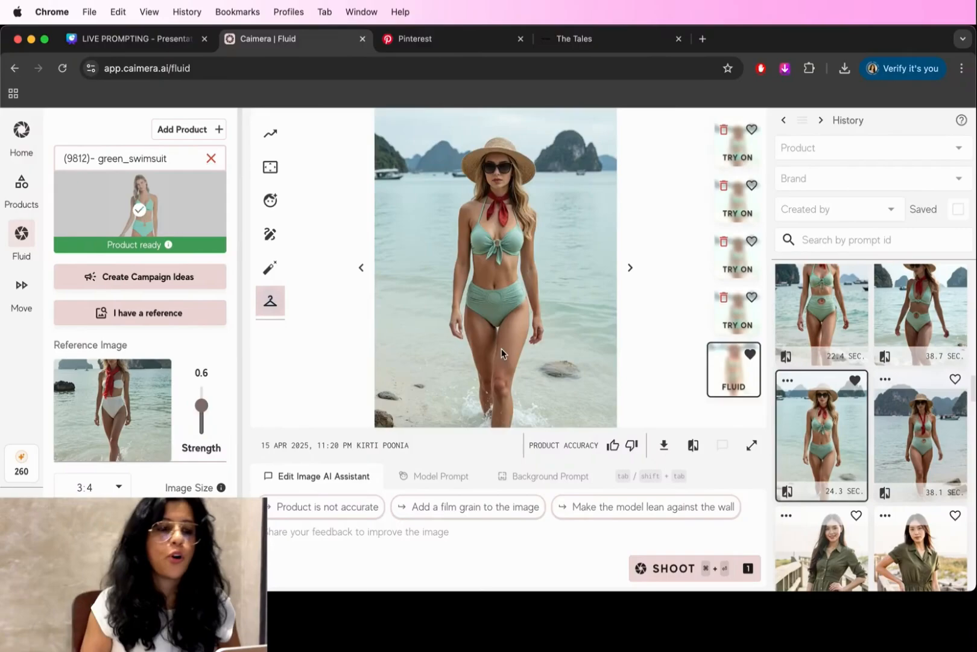
- Set up a try-on with product 9810 - swimsuit_white, using its second product photo
{"action": "left_click", "coordinate": [270, 308]}
{"action": "left_click", "coordinate": [178, 272]}
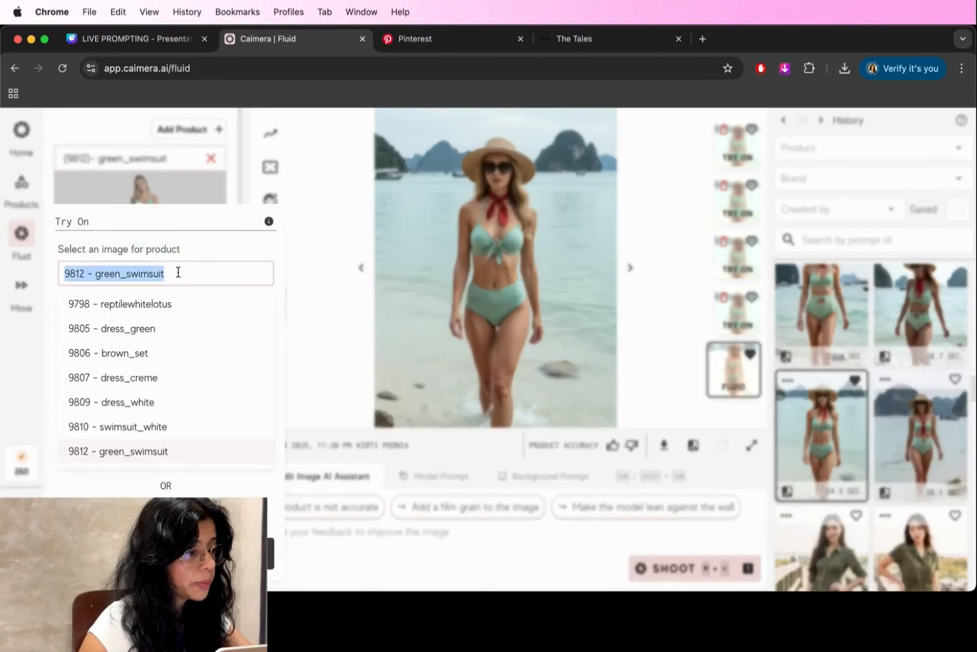
{"action": "left_click", "coordinate": [153, 427]}
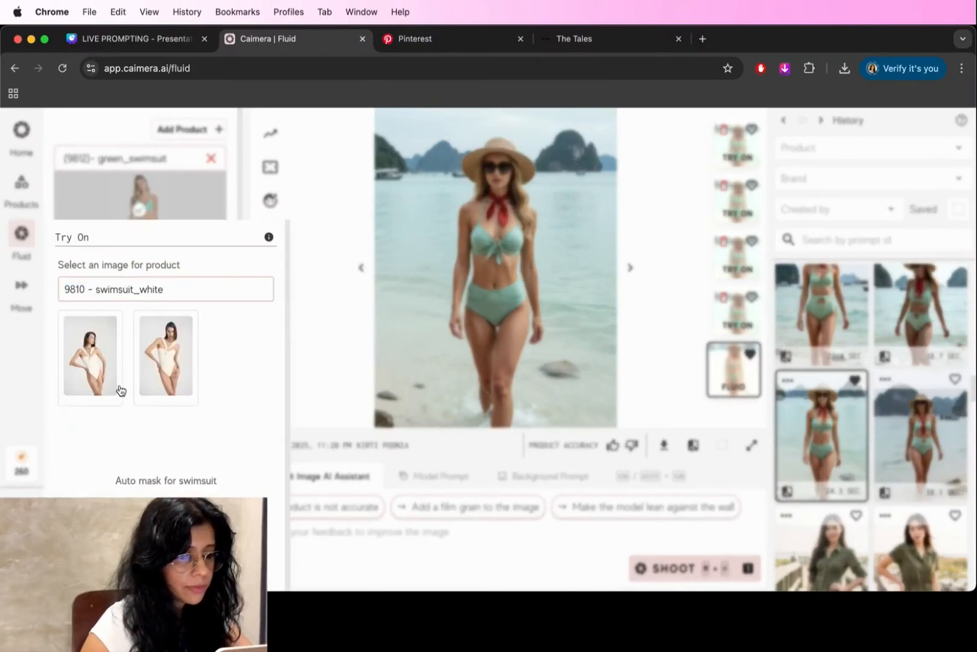
{"action": "left_click", "coordinate": [161, 322]}
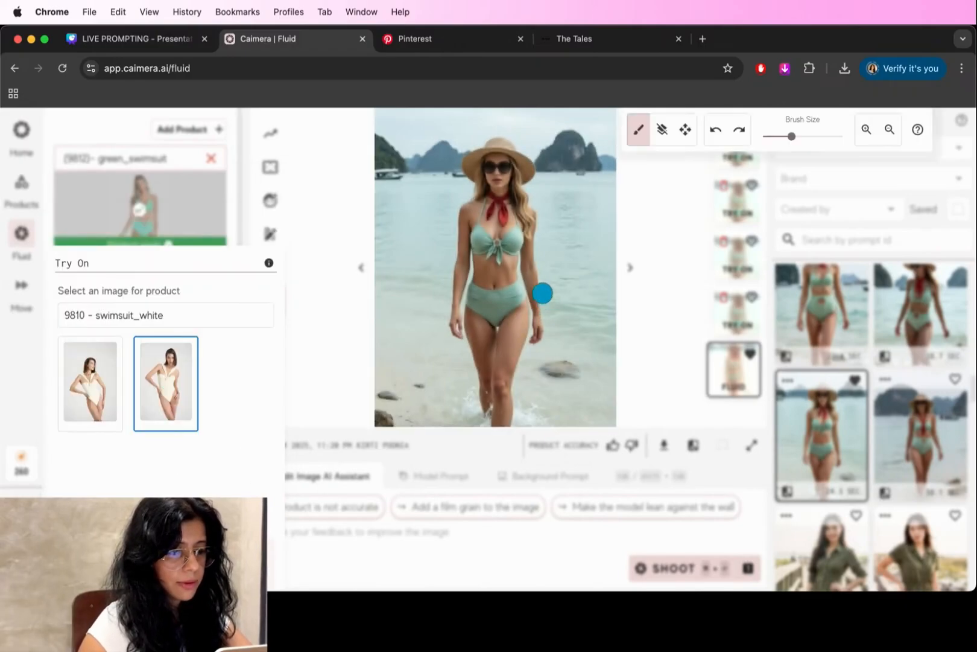
- Mask the model's bikini, midriff and upper chest, using a smaller brush for the neckline, and generate try-ons from both swimsuit_white photos
{"action": "mouse_move", "coordinate": [485, 308]}
{"action": "left_mouse_down"}
{"action": "mouse_move", "coordinate": [516, 297]}
{"action": "mouse_move", "coordinate": [513, 234]}
{"action": "mouse_move", "coordinate": [510, 253]}
{"action": "mouse_move", "coordinate": [481, 233]}
{"action": "mouse_move", "coordinate": [474, 299]}
{"action": "mouse_move", "coordinate": [498, 287]}
{"action": "mouse_move", "coordinate": [497, 266]}
{"action": "mouse_move", "coordinate": [498, 289]}
{"action": "mouse_move", "coordinate": [484, 264]}
{"action": "left_mouse_up"}
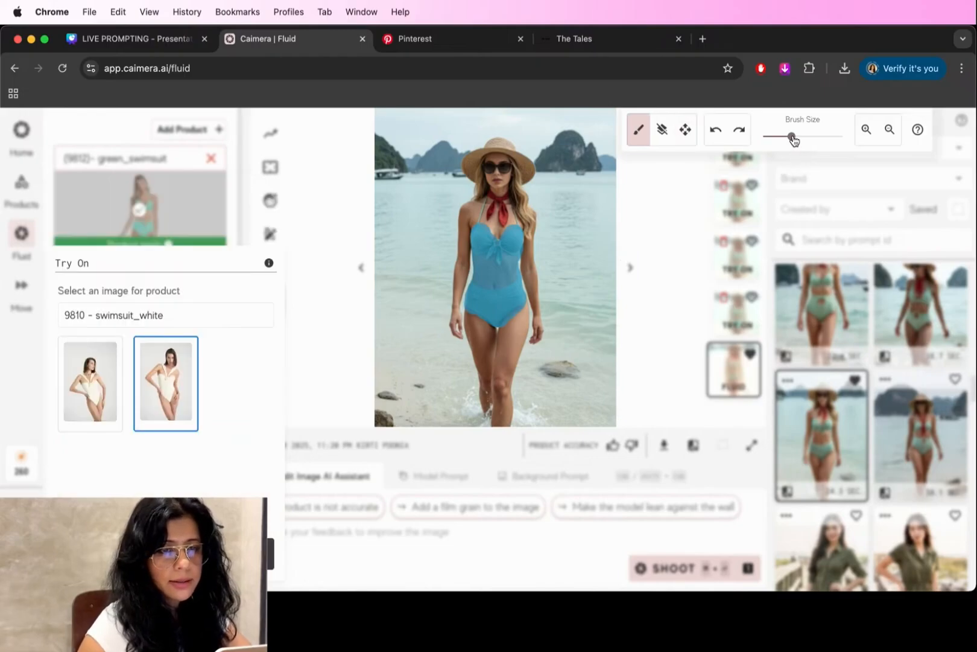
{"action": "left_click", "coordinate": [774, 138]}
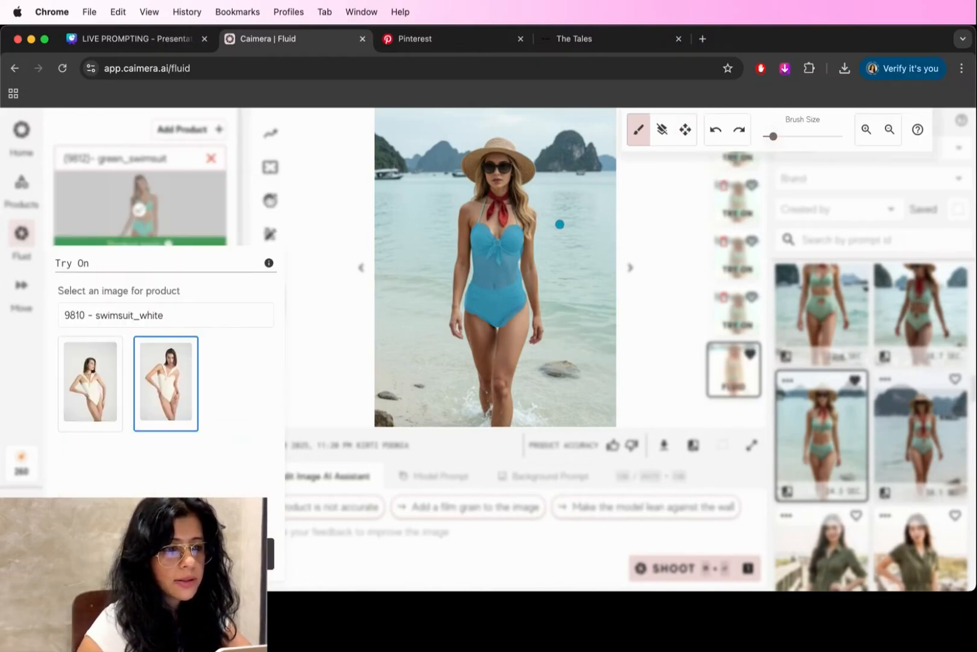
{"action": "left_click_drag", "start_coordinate": [483, 225], "coordinate": [484, 200]}
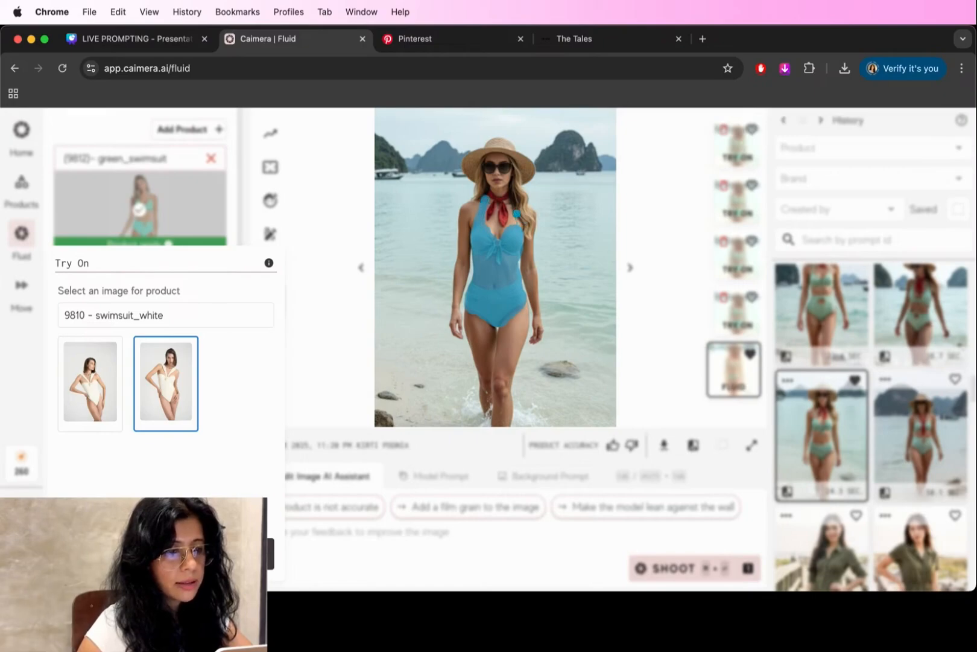
{"action": "left_click_drag", "start_coordinate": [513, 209], "coordinate": [518, 309]}
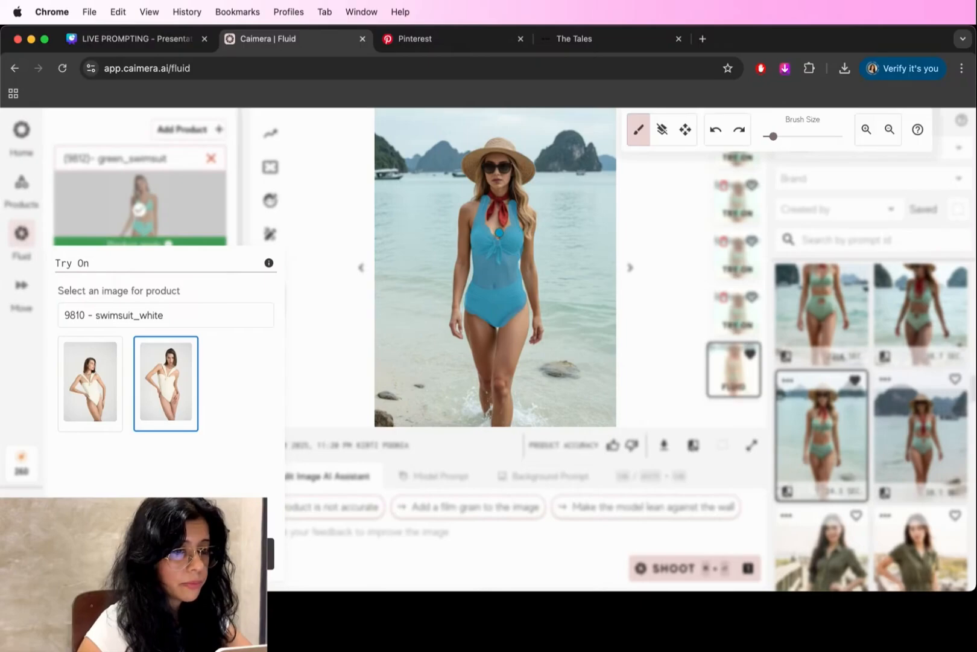
{"action": "left_click_drag", "start_coordinate": [475, 202], "coordinate": [480, 215]}
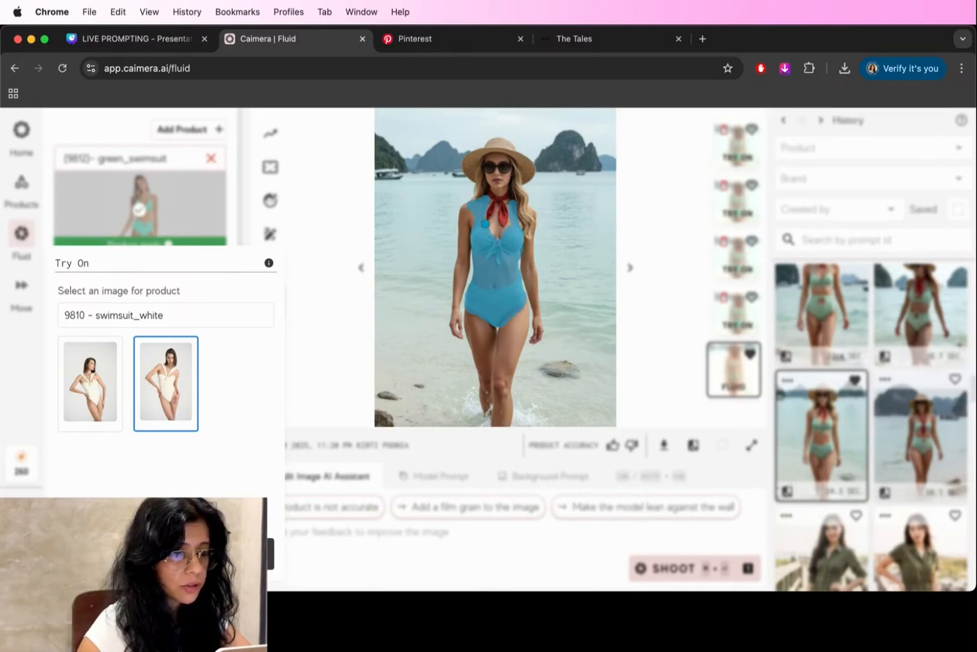
{"action": "left_click_drag", "start_coordinate": [516, 226], "coordinate": [520, 226]}
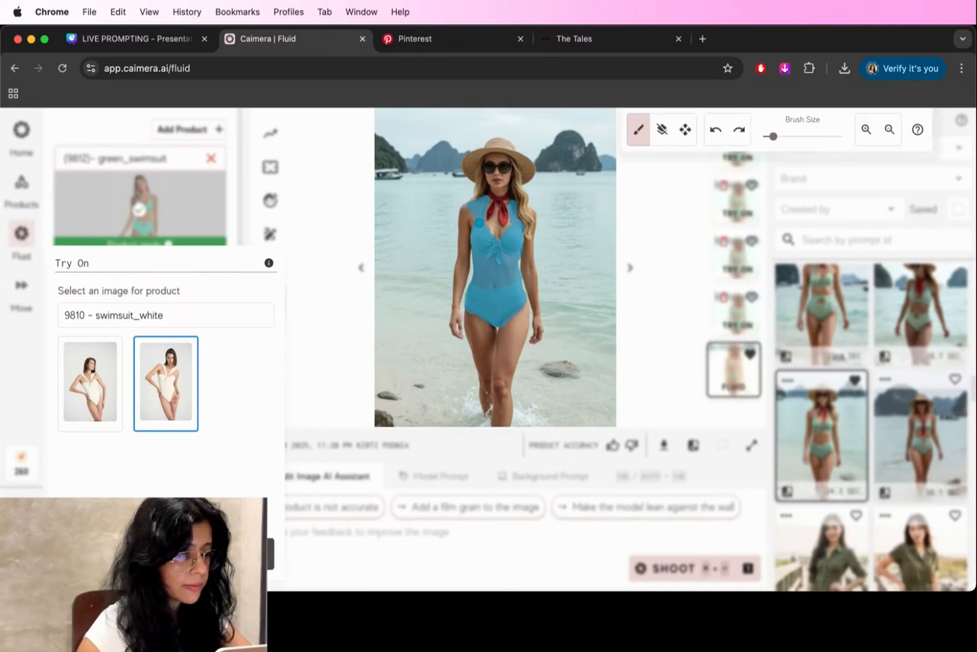
{"action": "left_click_drag", "start_coordinate": [484, 224], "coordinate": [487, 225]}
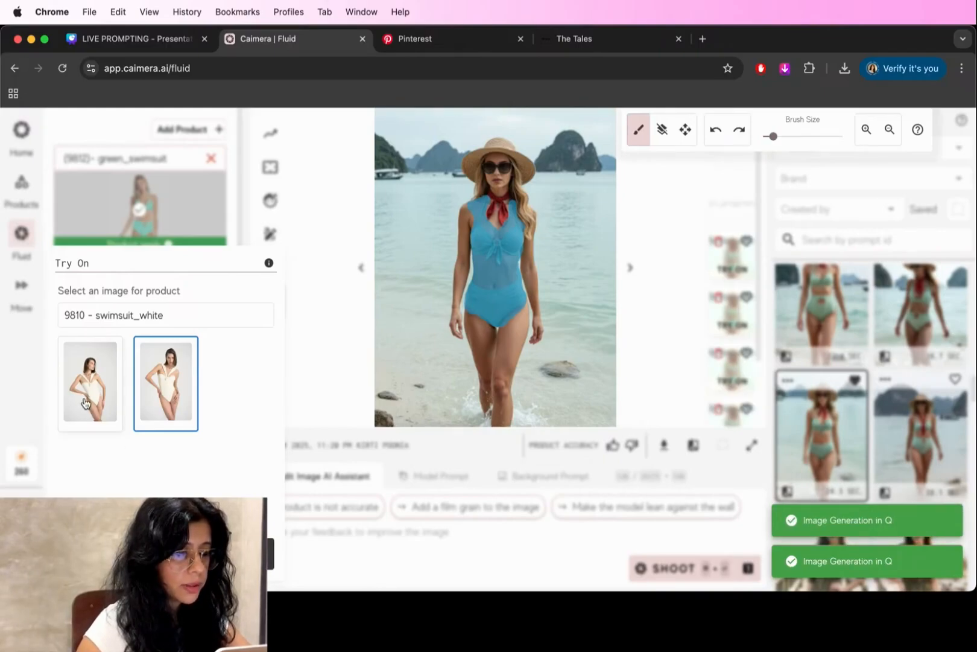
{"action": "left_click", "coordinate": [91, 381]}
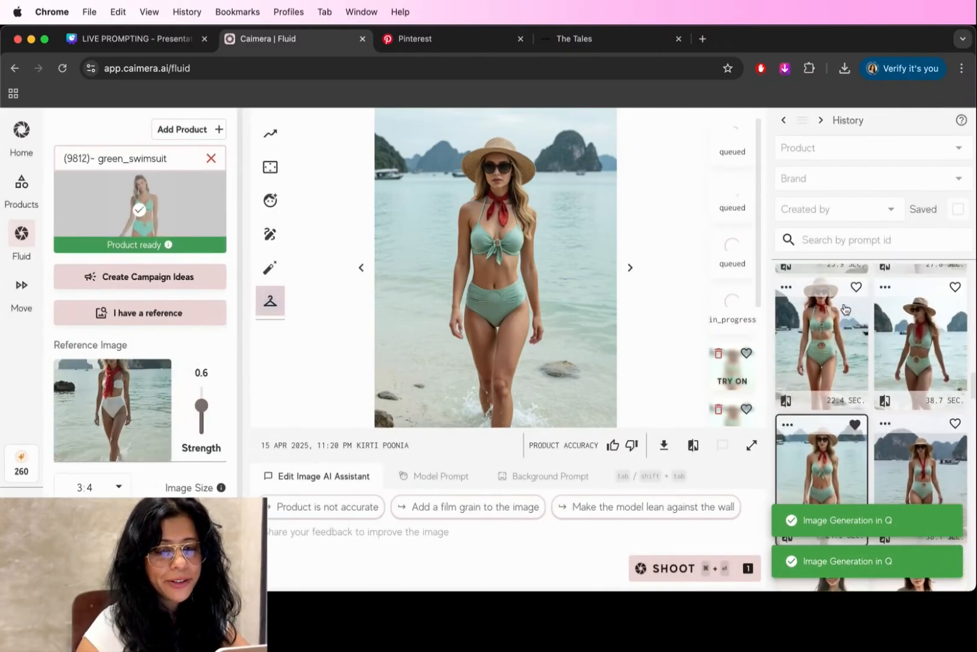
- Reopen the sunset beach image from the history and view its green swimsuit try-on results, ending on the second-newest one
{"action": "scroll", "coordinate": [844, 308], "scroll_direction": "down", "scroll_amount": 5}
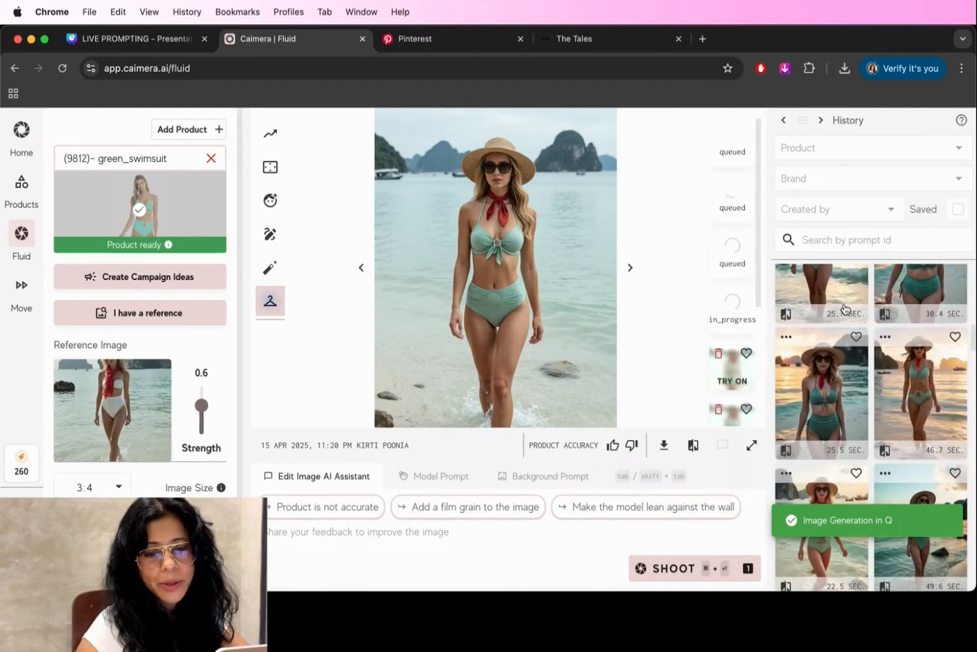
{"action": "scroll", "coordinate": [844, 308], "scroll_direction": "down", "scroll_amount": 10}
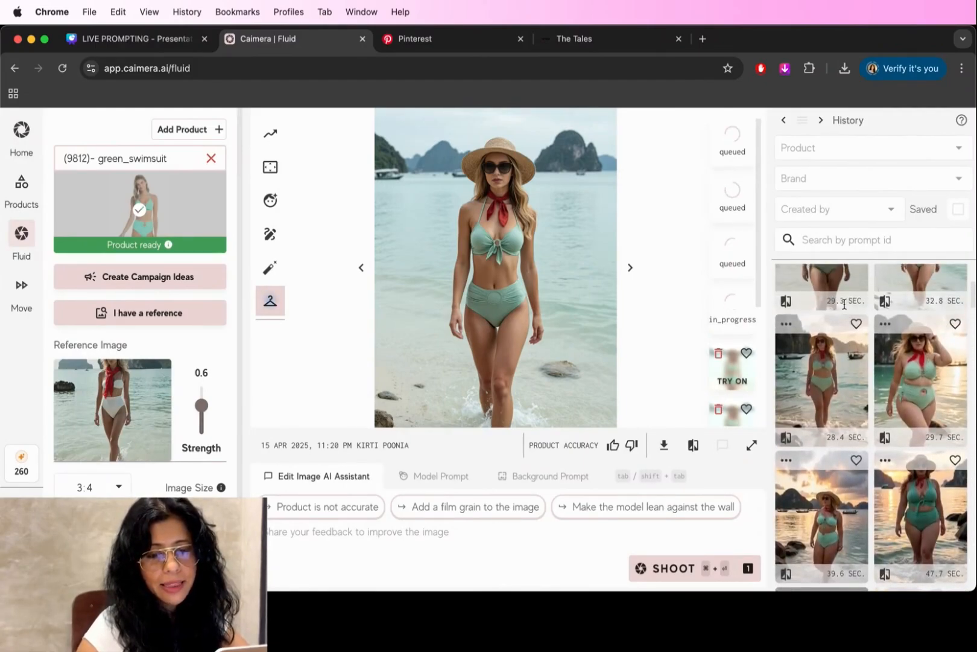
{"action": "scroll", "coordinate": [937, 370], "scroll_direction": "up", "scroll_amount": 4}
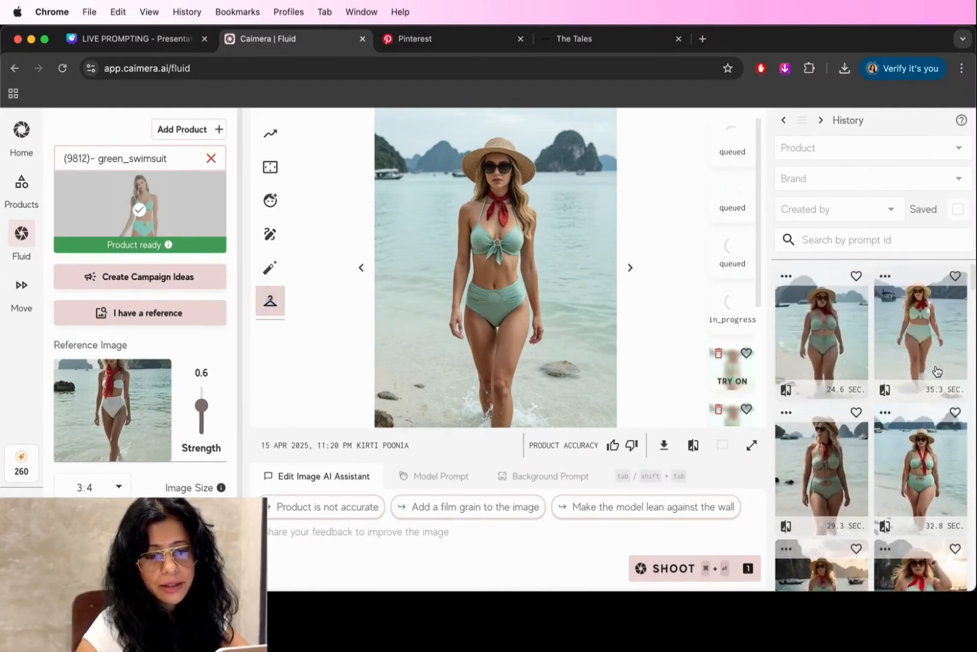
{"action": "scroll", "coordinate": [847, 486], "scroll_direction": "down", "scroll_amount": 3}
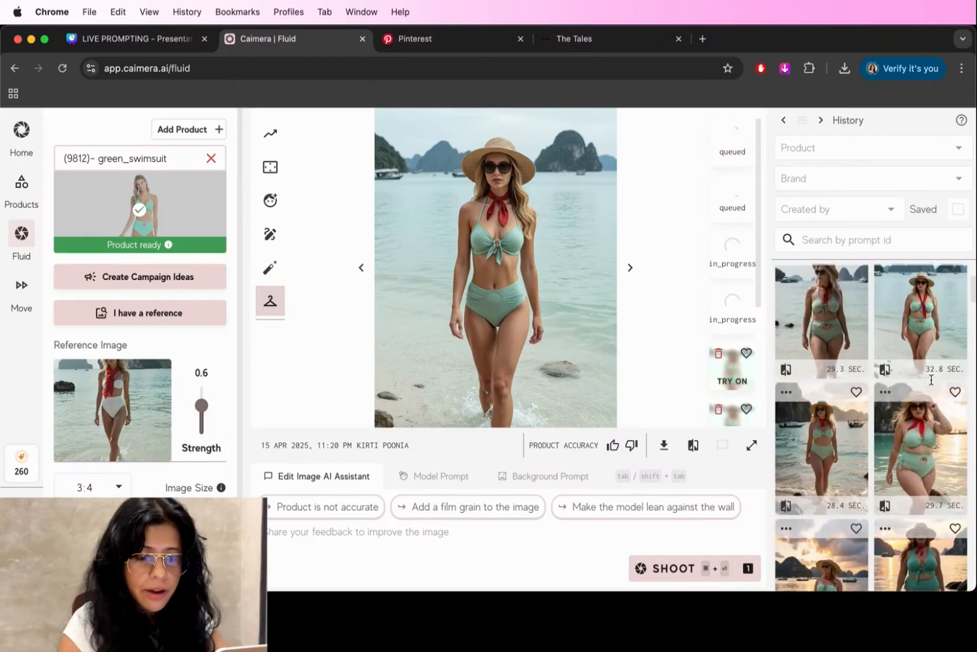
{"action": "left_click", "coordinate": [847, 486]}
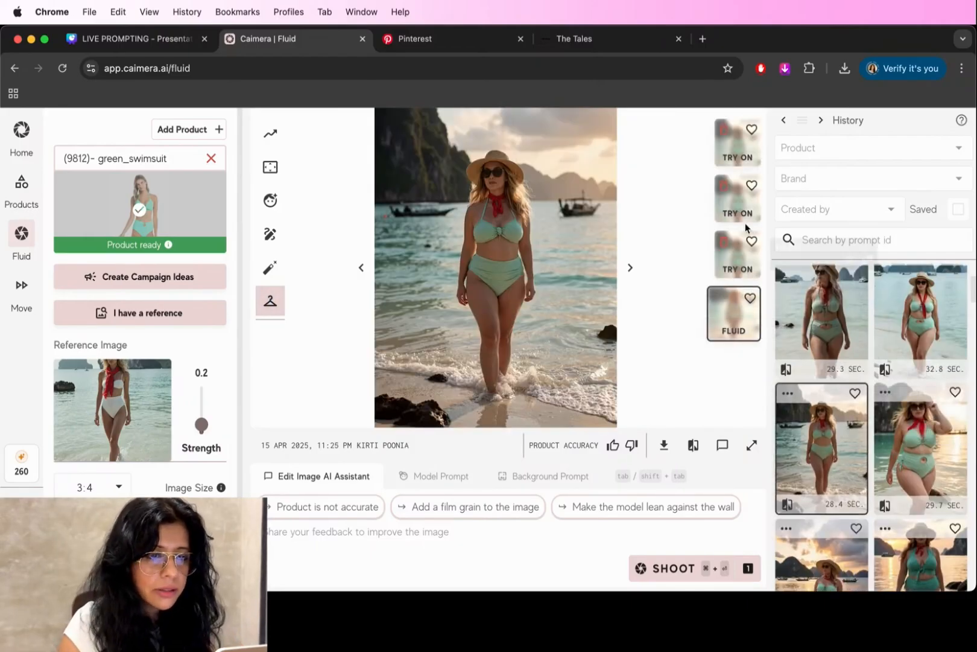
{"action": "left_click", "coordinate": [736, 261]}
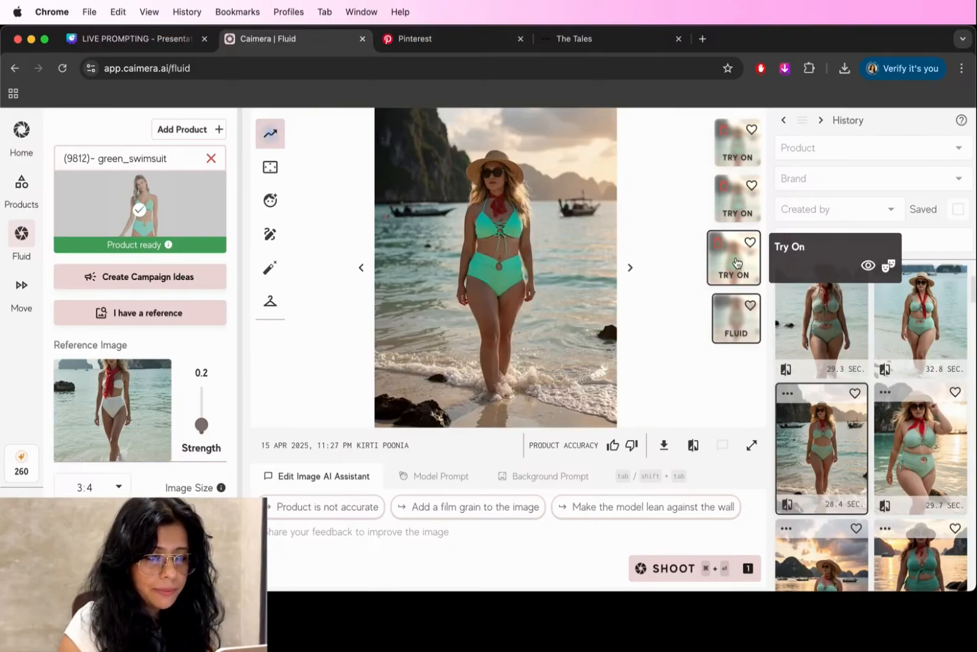
{"action": "left_click", "coordinate": [742, 212]}
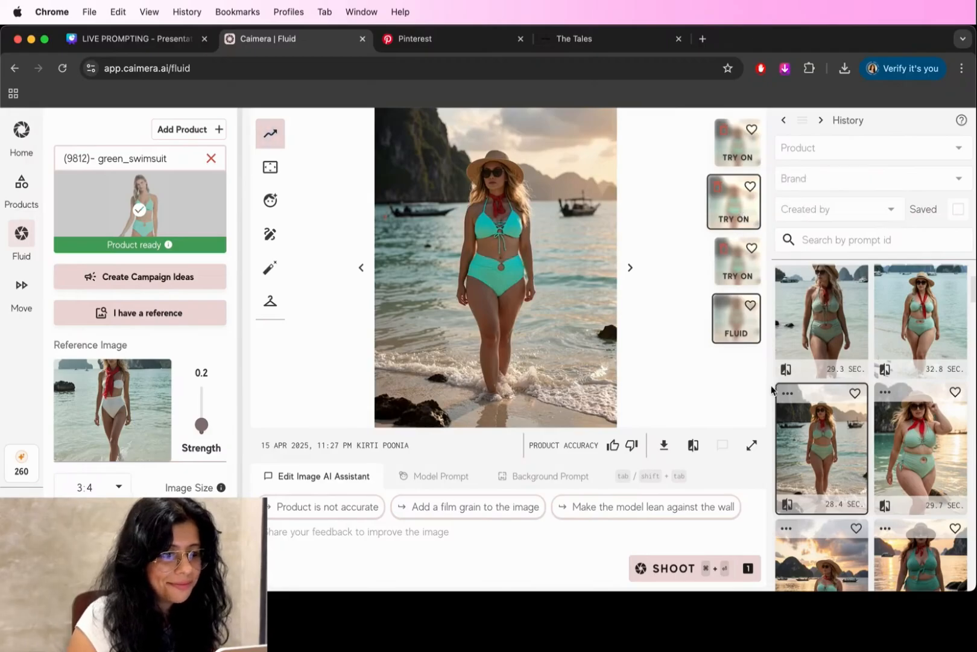
- Compare the selected try-on with the product photo and upscale it by 2 with image similarity 6.0 and face enhancement
{"action": "left_click", "coordinate": [693, 444]}
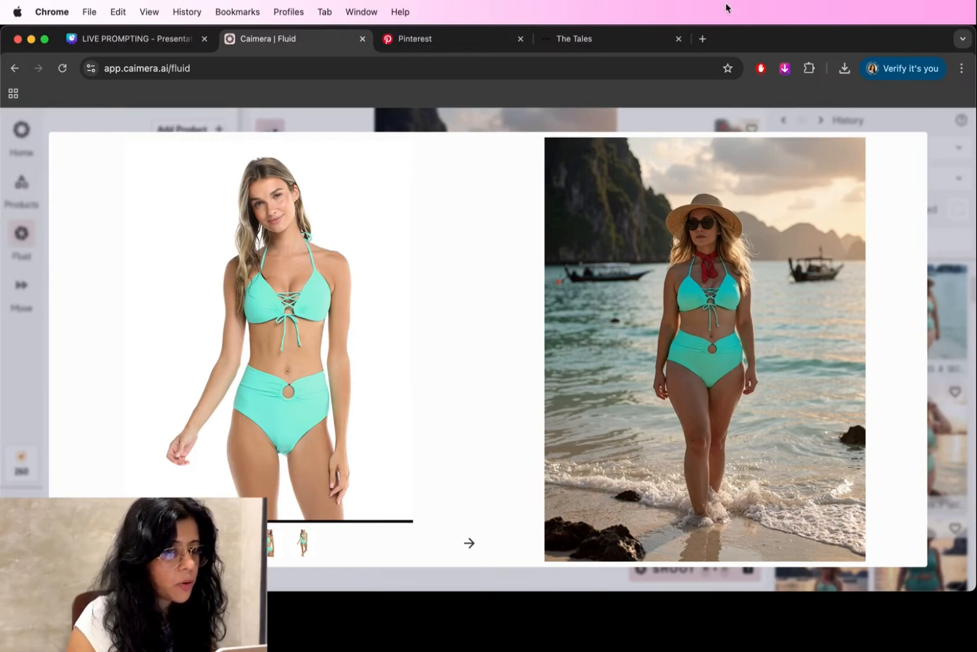
{"action": "left_click", "coordinate": [692, 129]}
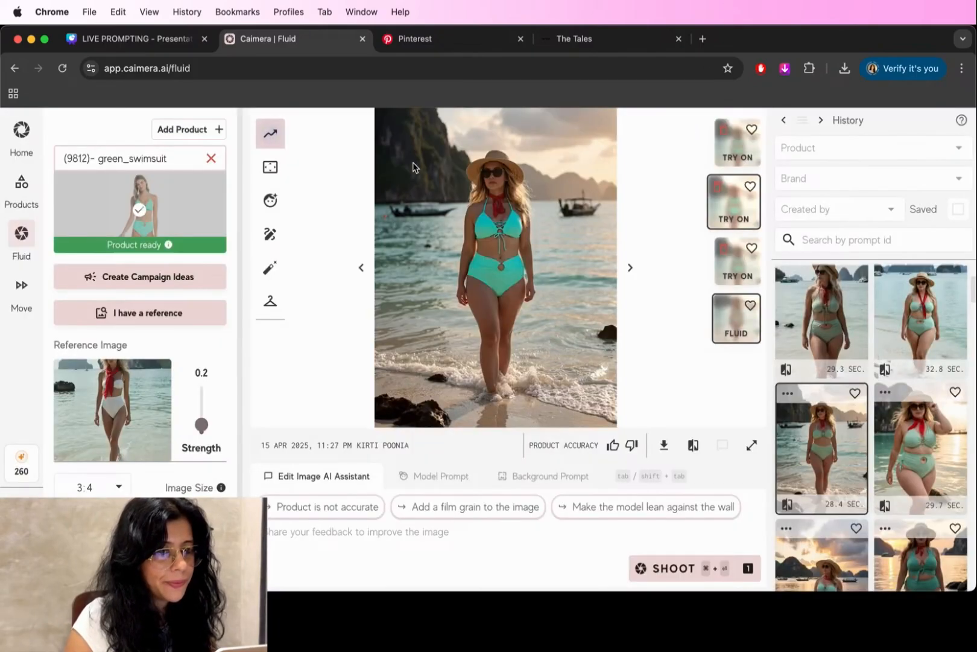
{"action": "left_click", "coordinate": [270, 132]}
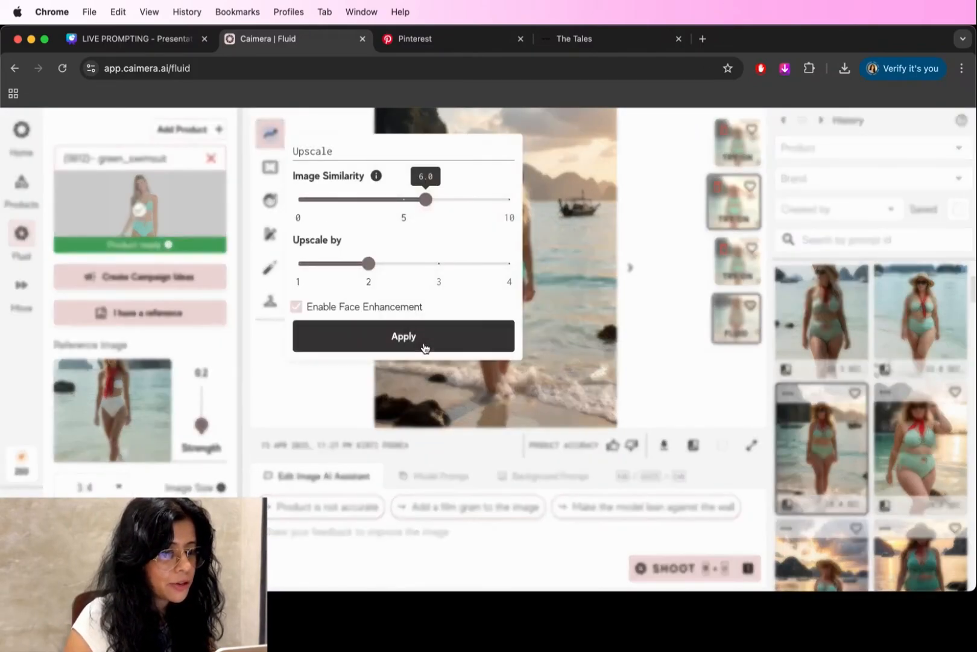
{"action": "left_click", "coordinate": [423, 341]}
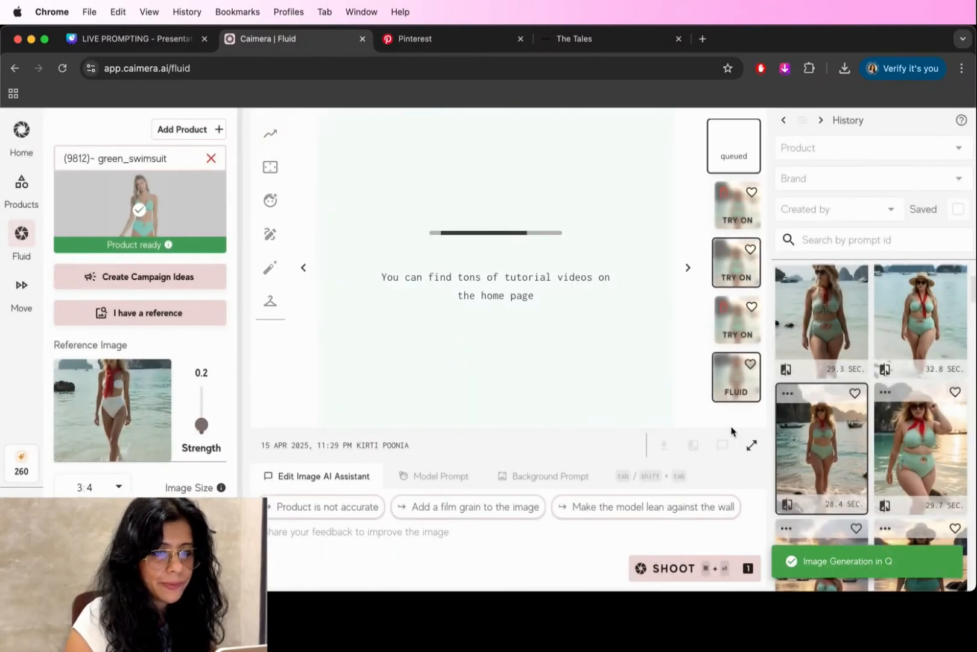
- Filter the history to saved images and open the daytime beach image of the model in the green bikini and red neck scarf
{"action": "scroll", "coordinate": [802, 422], "scroll_direction": "down", "scroll_amount": 5}
{"action": "scroll", "coordinate": [802, 421], "scroll_direction": "down", "scroll_amount": 10}
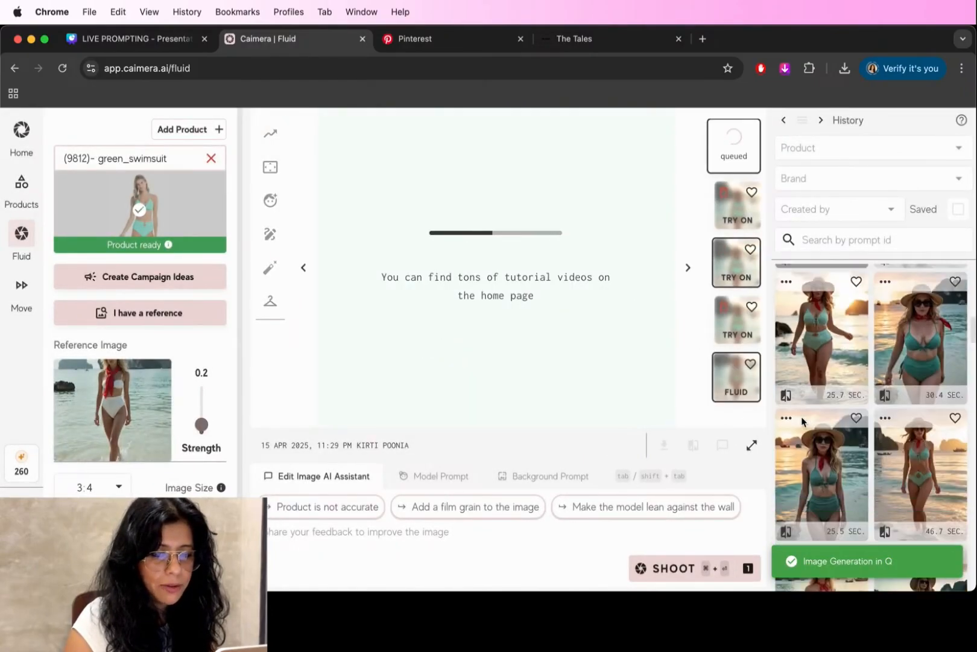
{"action": "scroll", "coordinate": [803, 419], "scroll_direction": "down", "scroll_amount": 10}
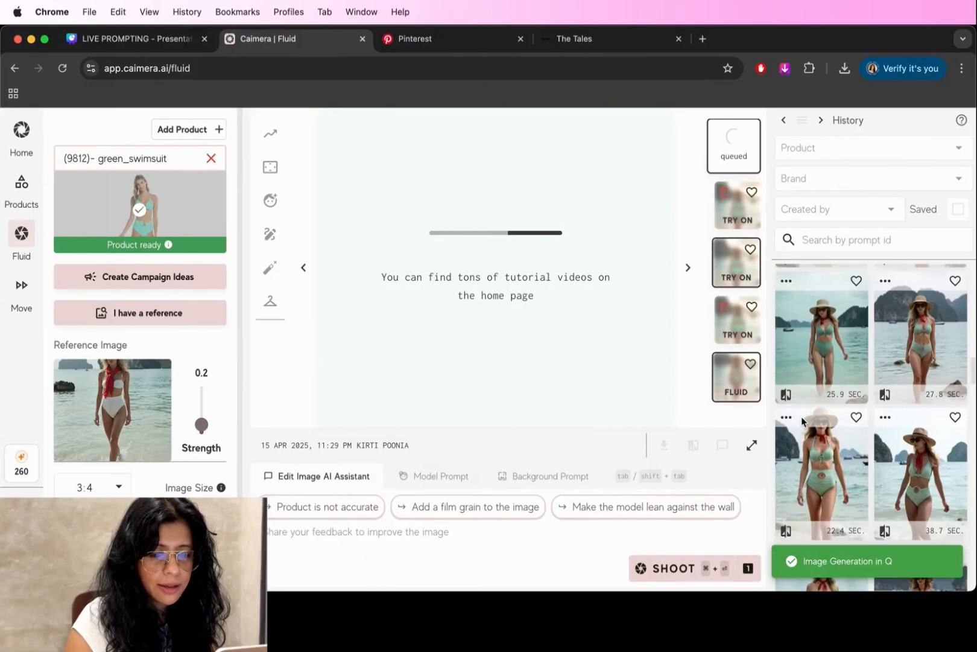
{"action": "left_click", "coordinate": [958, 209]}
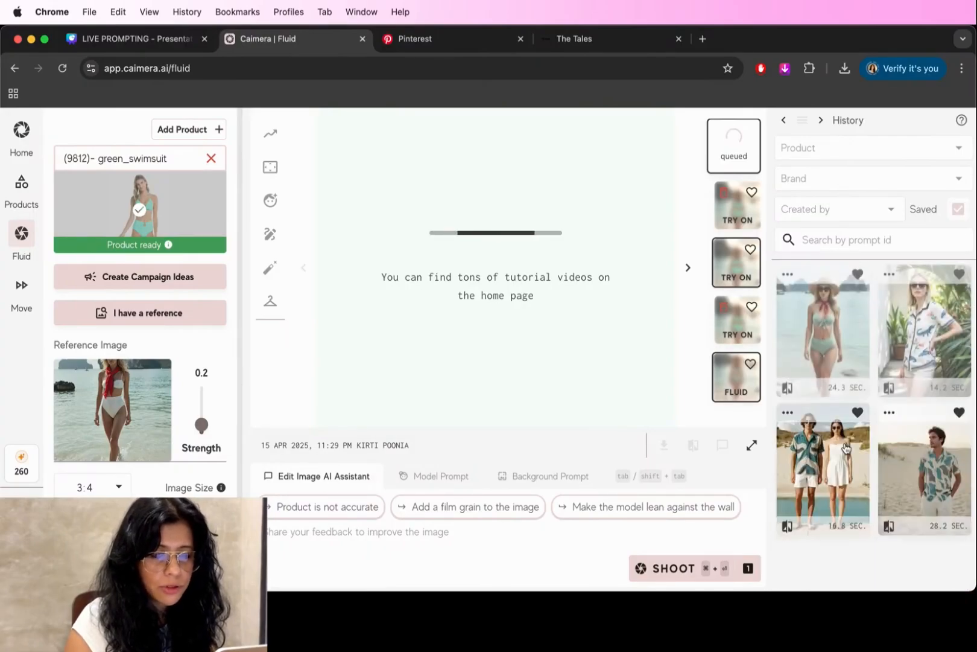
{"action": "left_click", "coordinate": [833, 352]}
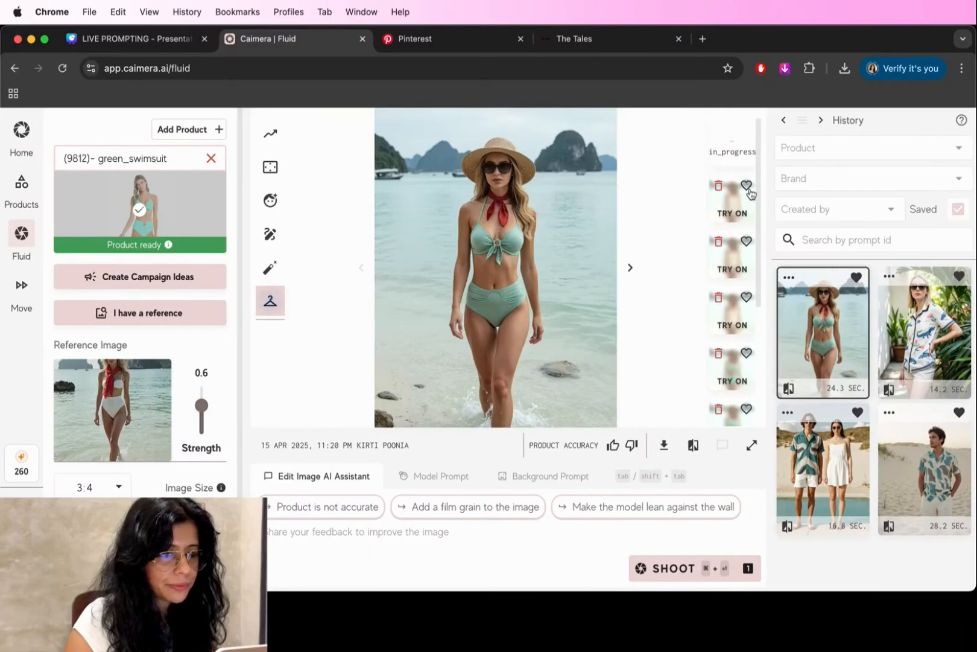
- Review the white swimsuit try-on layers of the beach image and select the second-newest one
{"action": "left_click", "coordinate": [734, 210]}
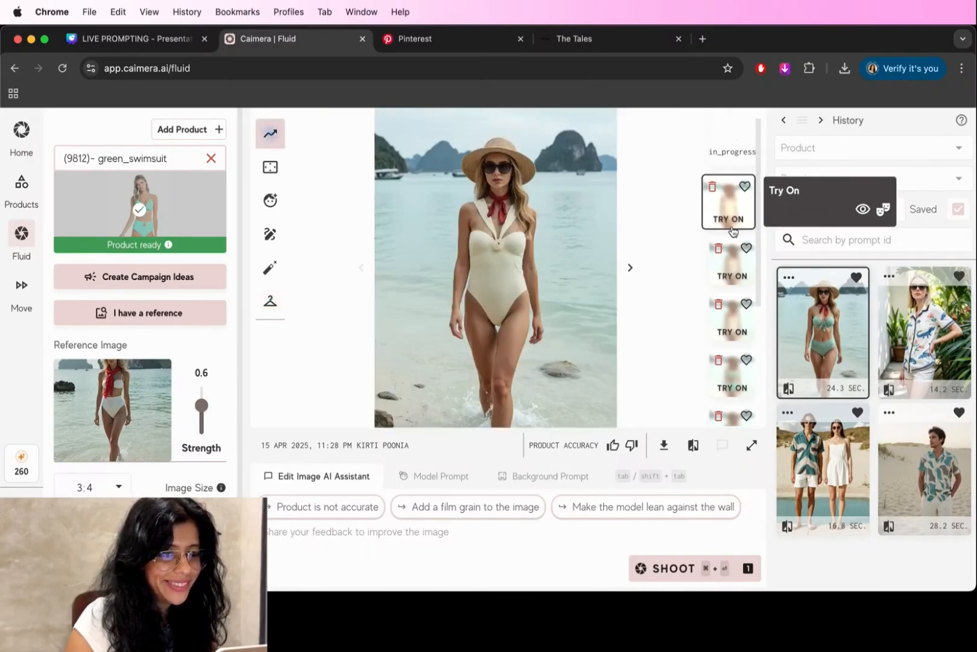
{"action": "left_click", "coordinate": [729, 265]}
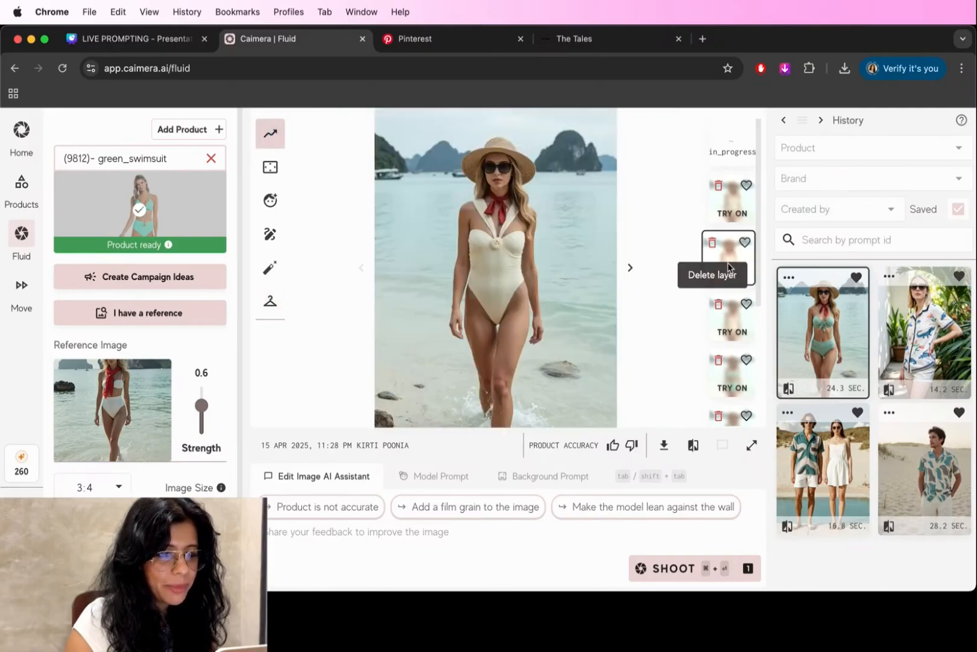
{"action": "left_click", "coordinate": [734, 315]}
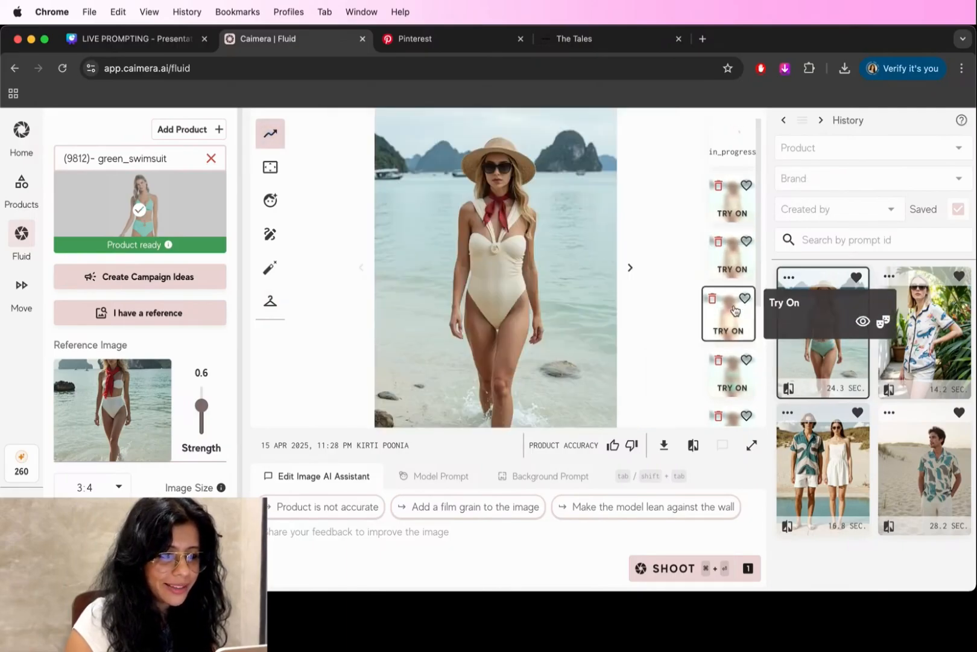
{"action": "left_click", "coordinate": [733, 264]}
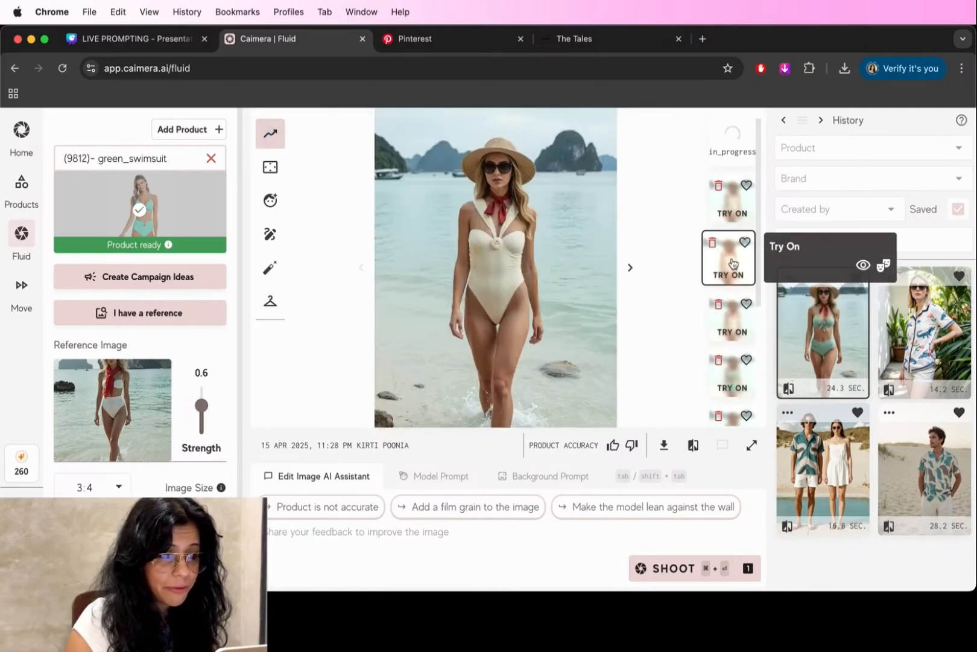
{"action": "left_click", "coordinate": [733, 212]}
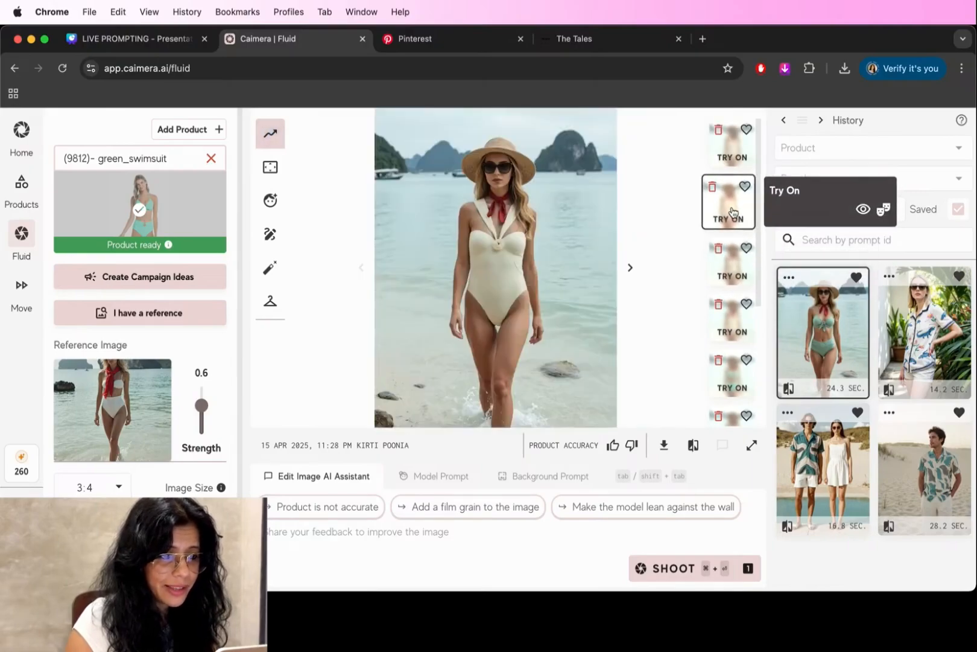
{"action": "left_click", "coordinate": [731, 156]}
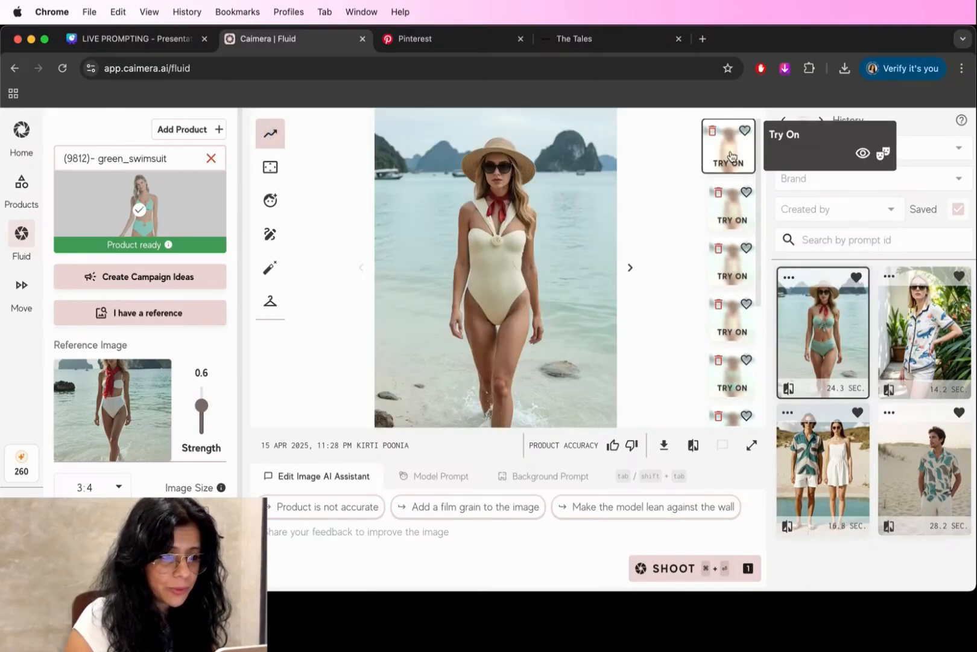
{"action": "left_click", "coordinate": [733, 213]}
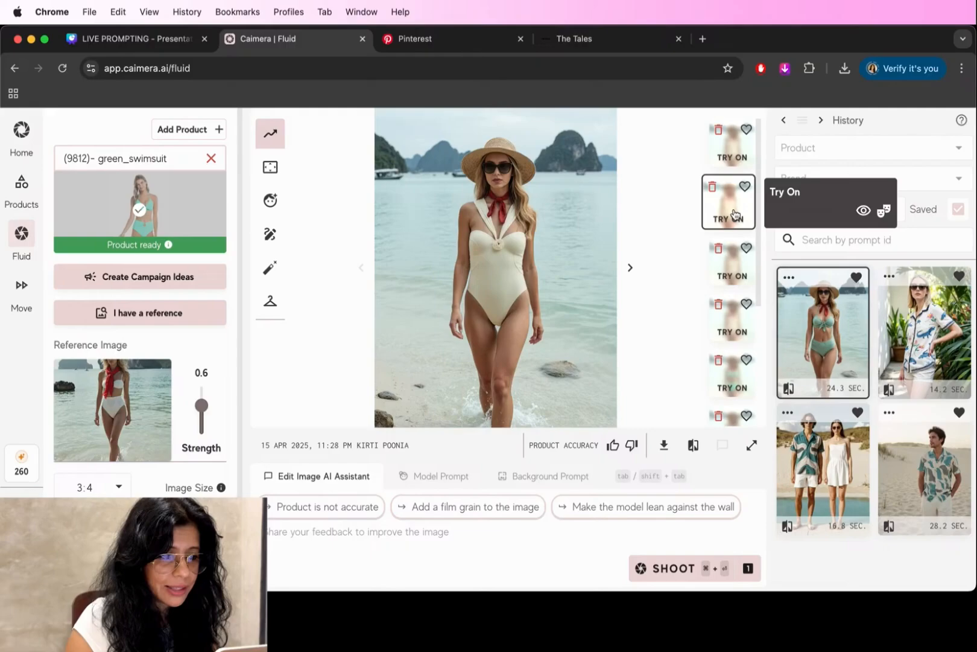
- Compare the white swimsuit try-on with both product photos and upscale it by 2 with image similarity 6.0 and face enhancement
{"action": "left_click", "coordinate": [692, 446]}
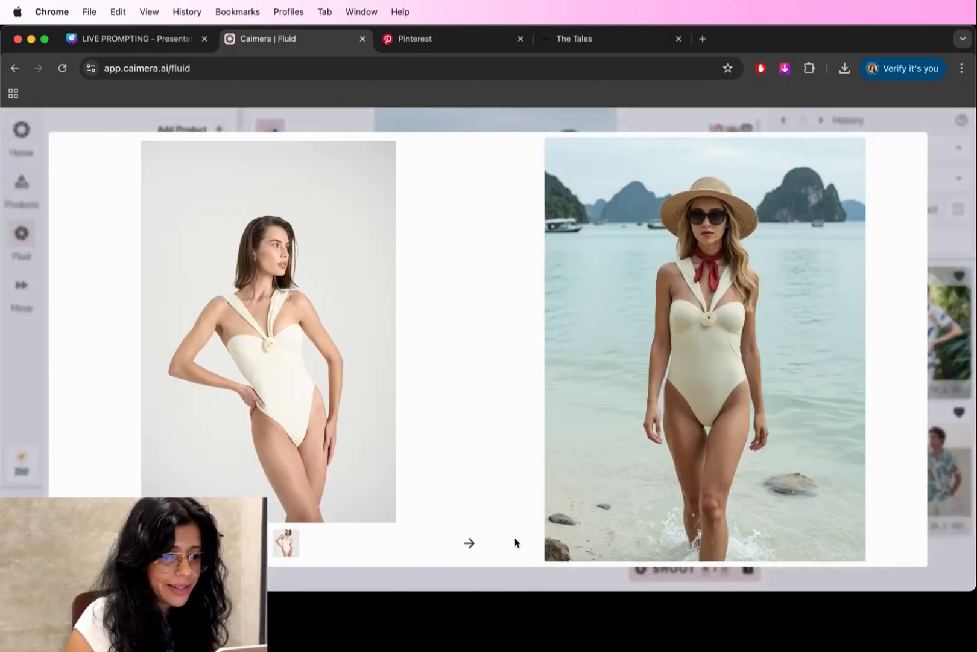
{"action": "left_click", "coordinate": [286, 546]}
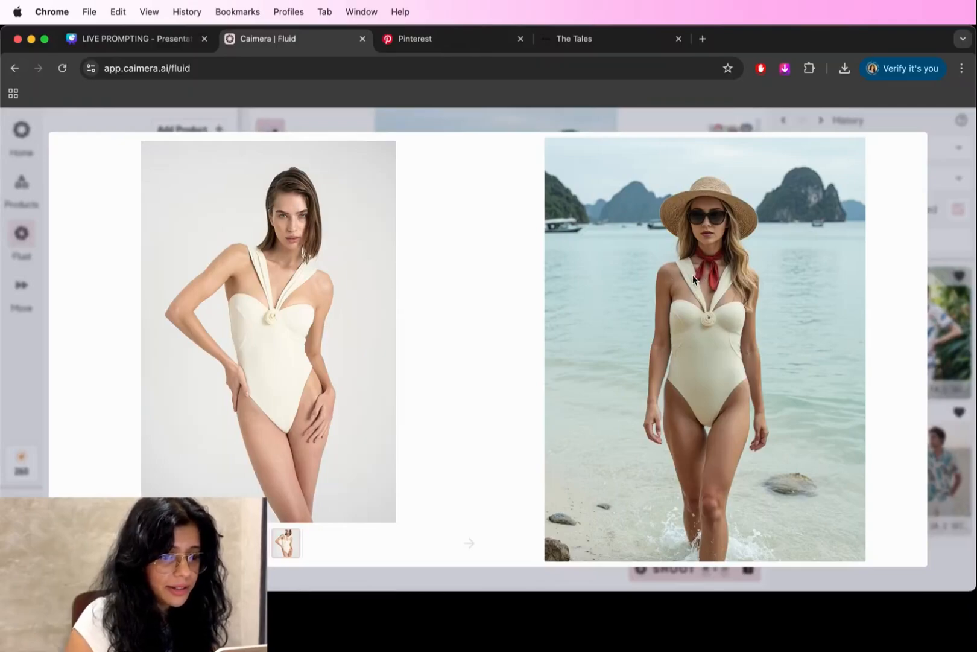
{"action": "left_click", "coordinate": [667, 122]}
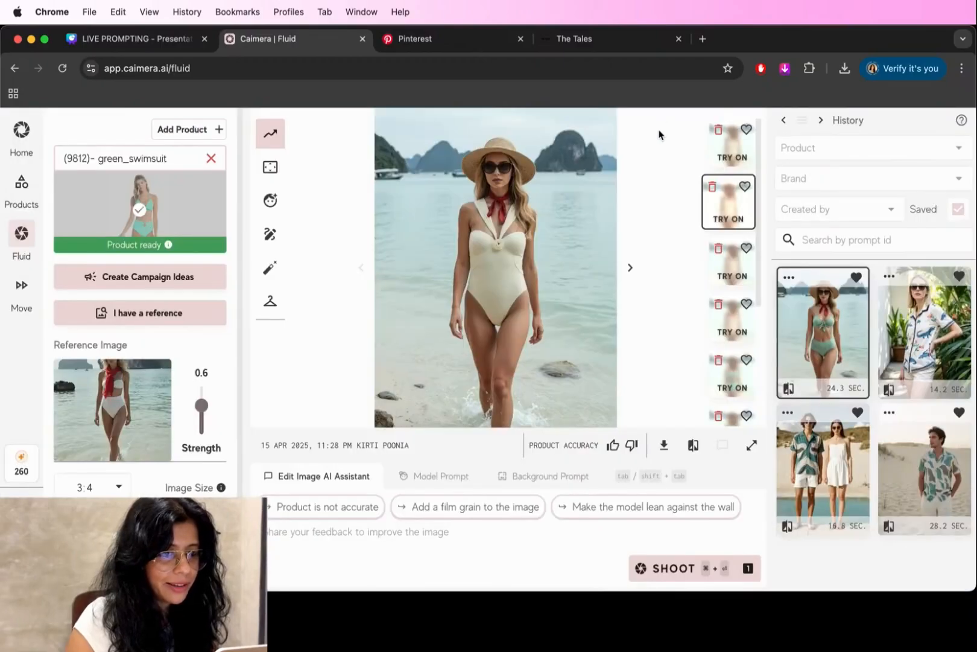
{"action": "left_click", "coordinate": [270, 135]}
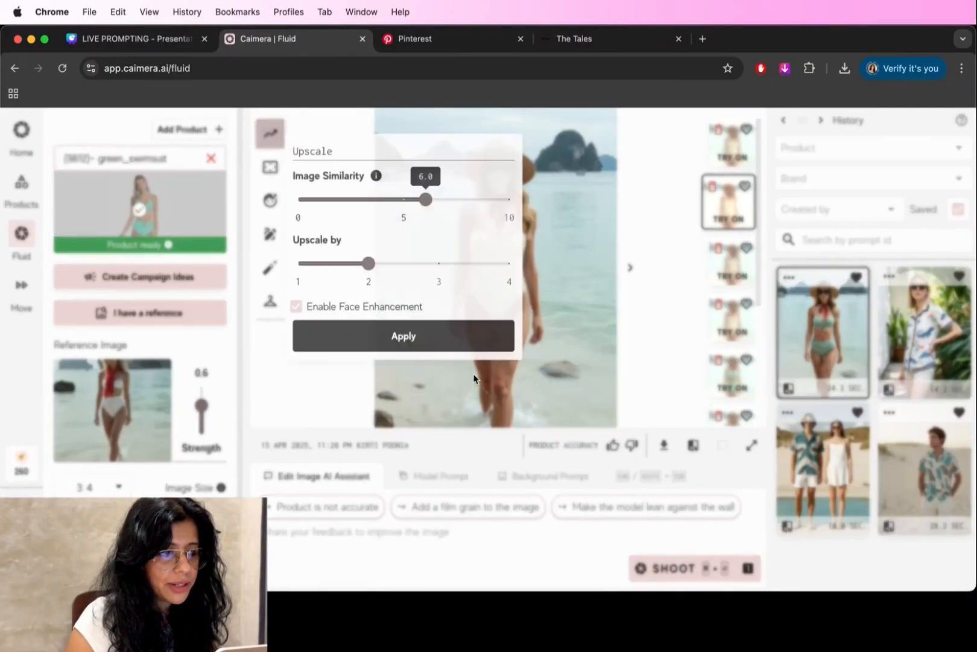
{"action": "left_click", "coordinate": [439, 342]}
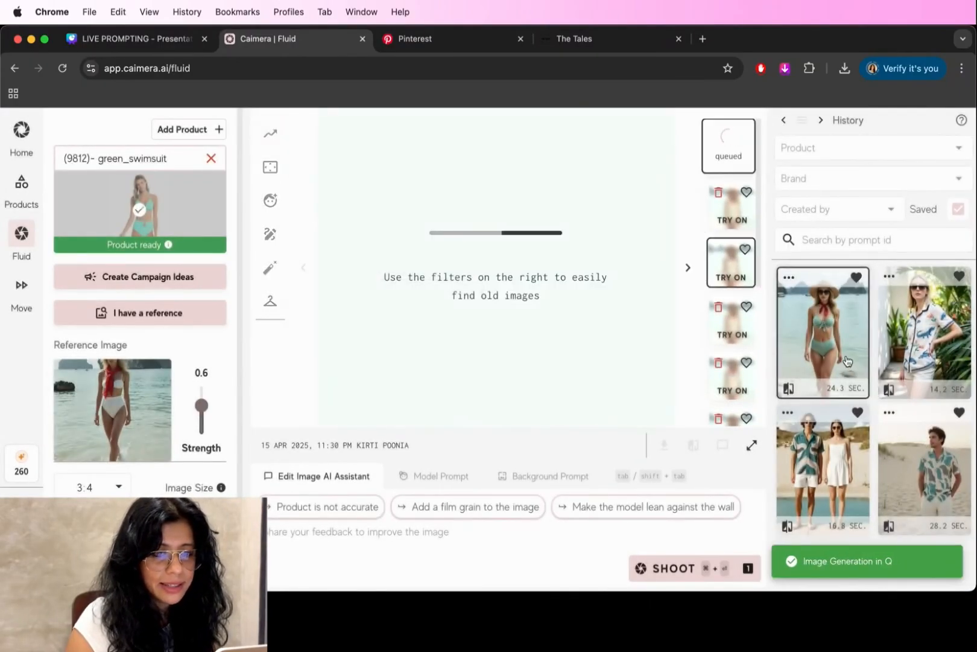